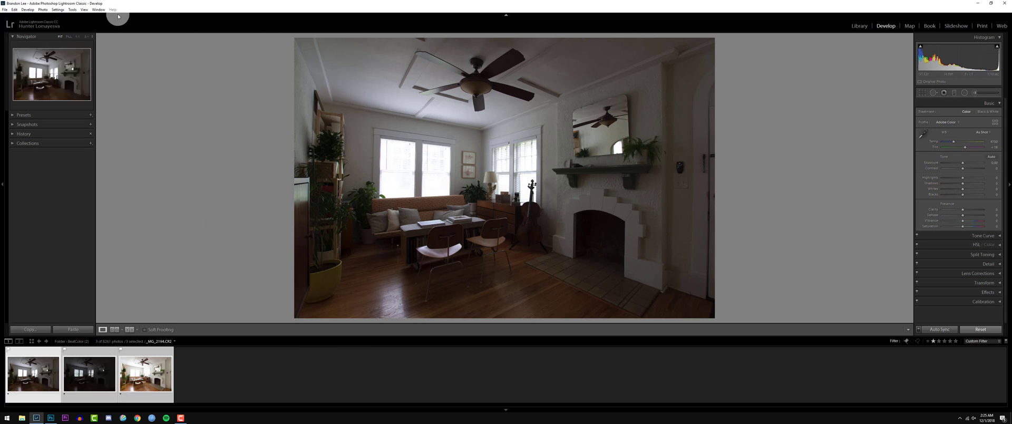
Step: Match total exposures across the three brackets and enable lens profile corrections
left_click(58, 10)
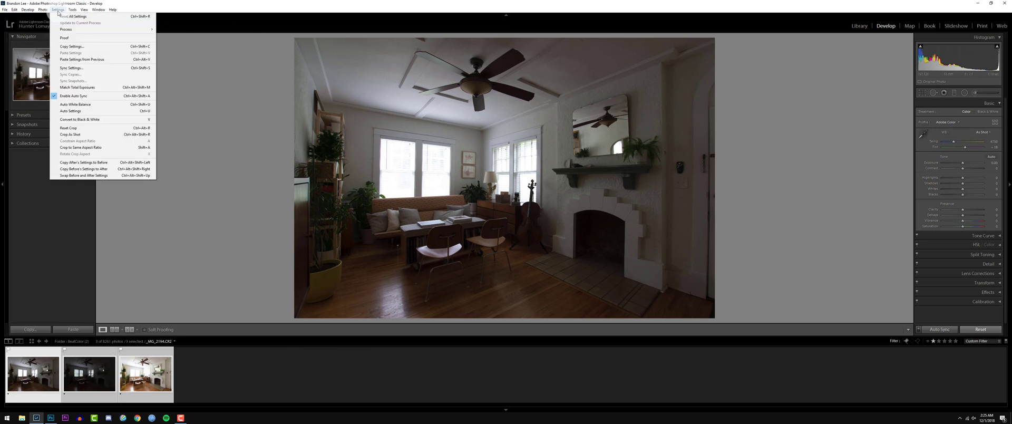
left_click(63, 88)
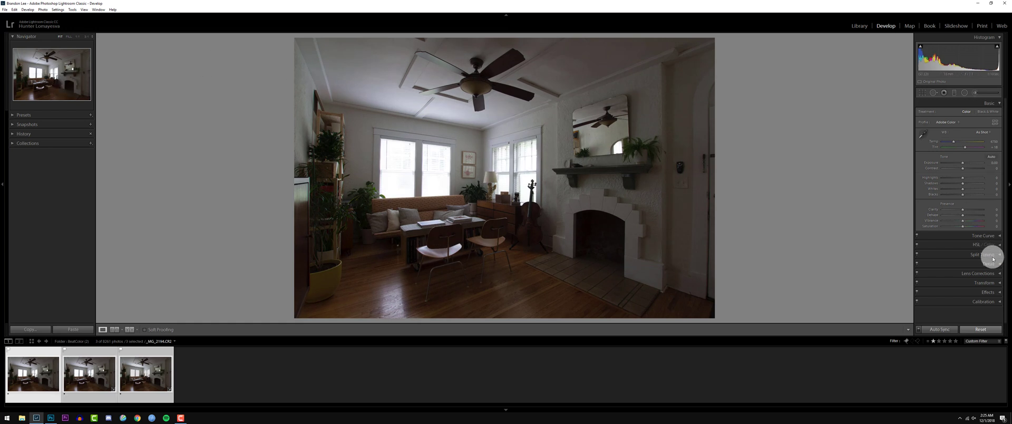
left_click(989, 274)
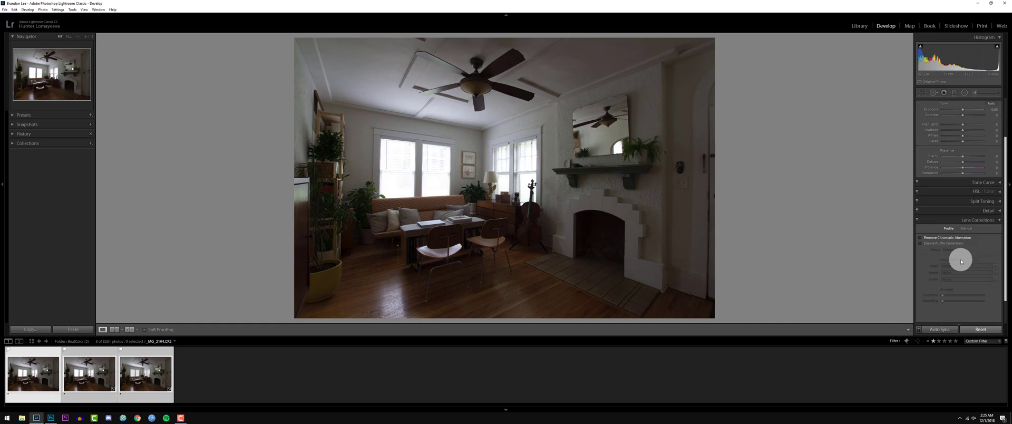
left_click(941, 242)
Step: Set Highlights to -100 on the bright second exposure
scroll(992, 256, "up", 3)
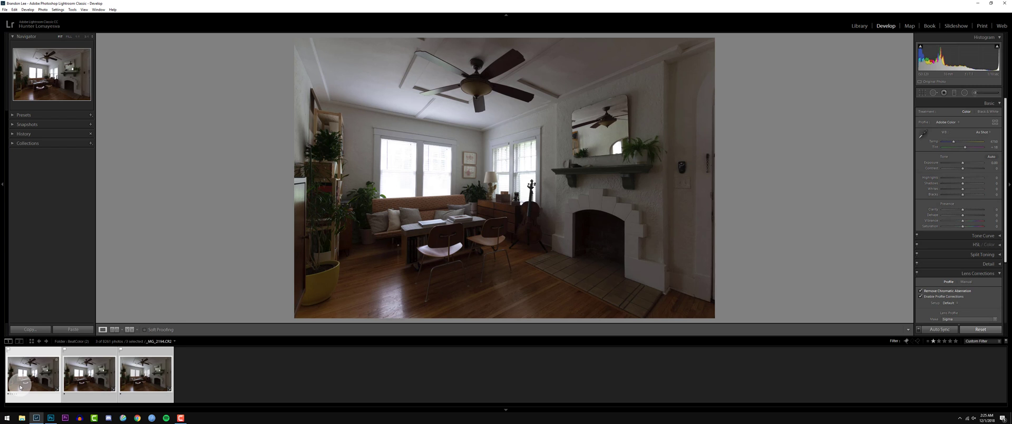
left_click(88, 373)
left_click(157, 383, "shift")
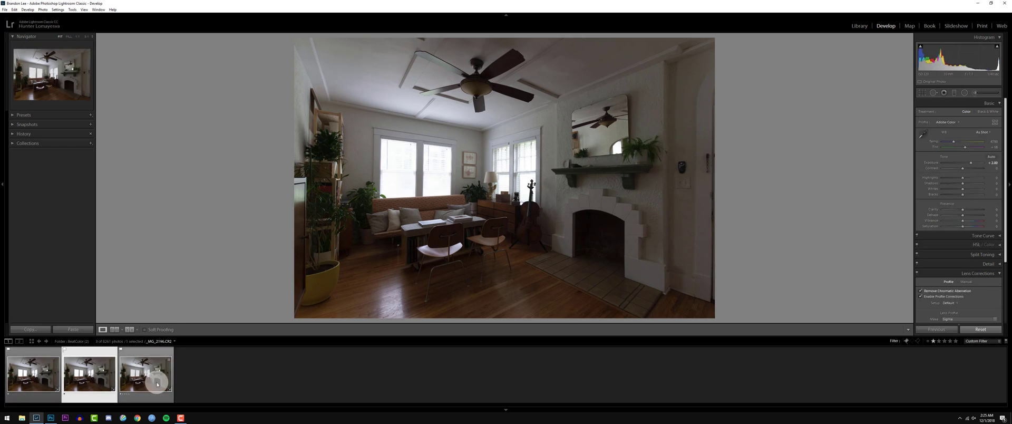
left_click(943, 178)
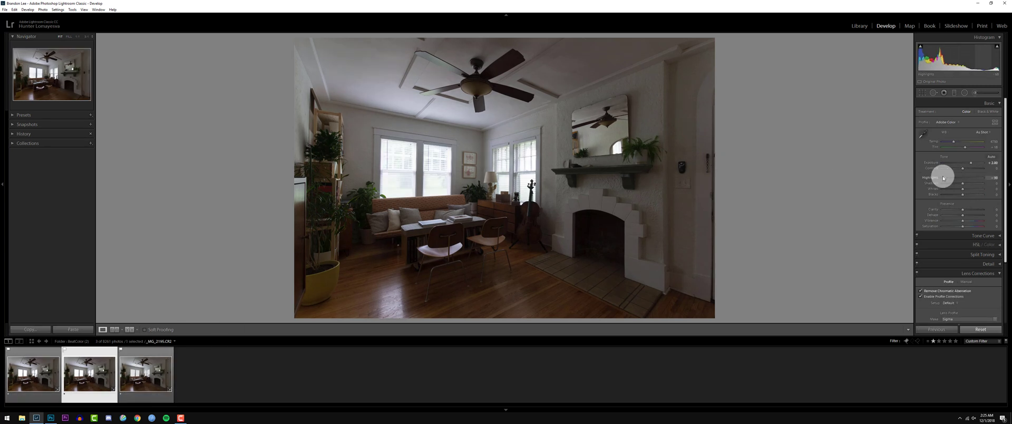
left_click_drag(943, 178, 937, 178)
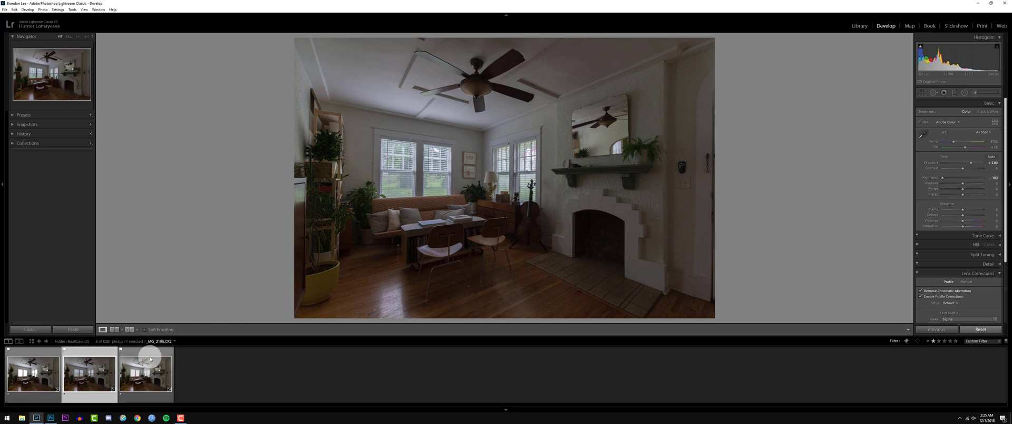
Step: Set the dark third exposure's Highlights to -100 and its Exposure to -1.40
left_click(150, 361)
double_click(925, 177)
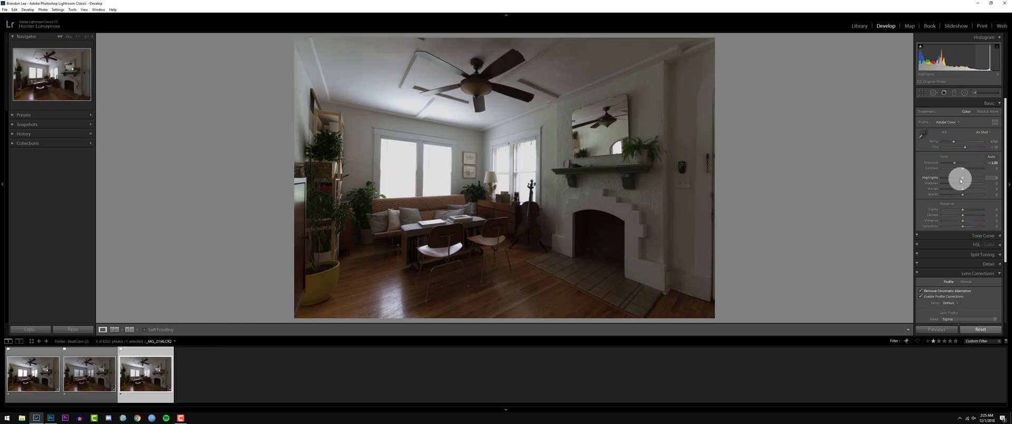
left_click_drag(958, 181, 937, 178)
left_click(994, 164)
type("-1.4")
key("Return")
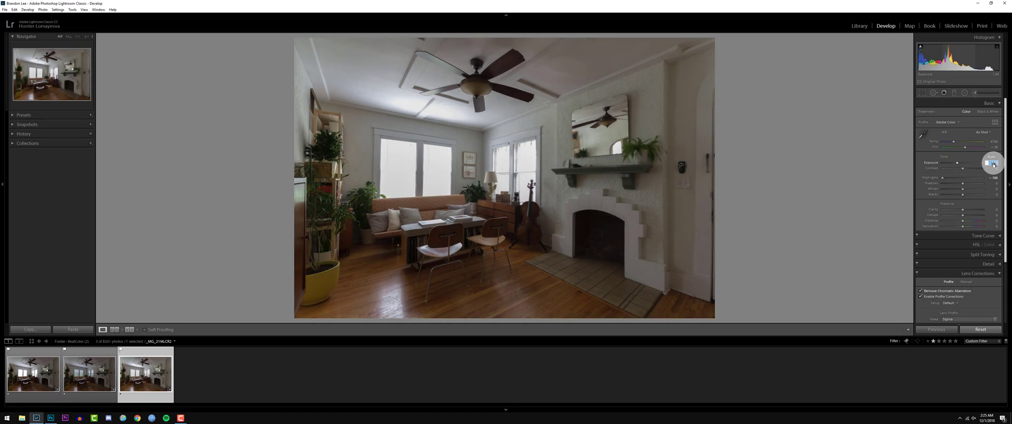
Step: Confirm the -1.40 exposure value and select all three bracketed photos
left_click(994, 164)
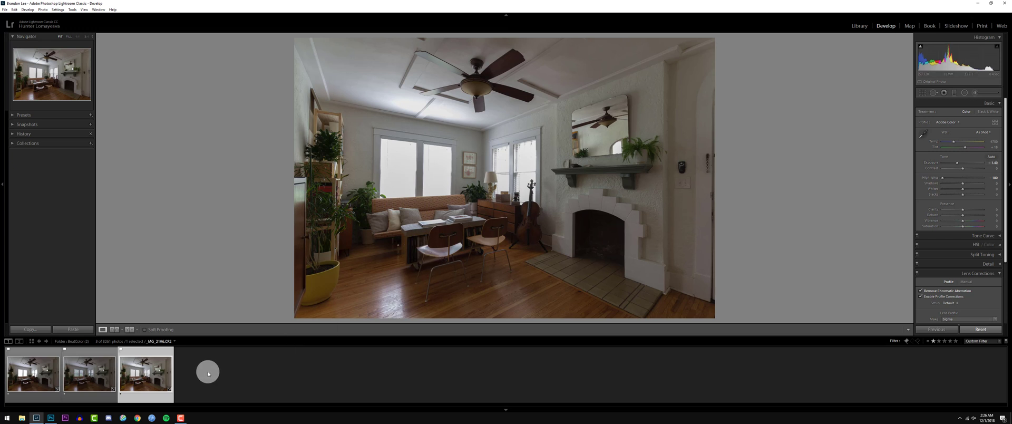
key("ctrl+a")
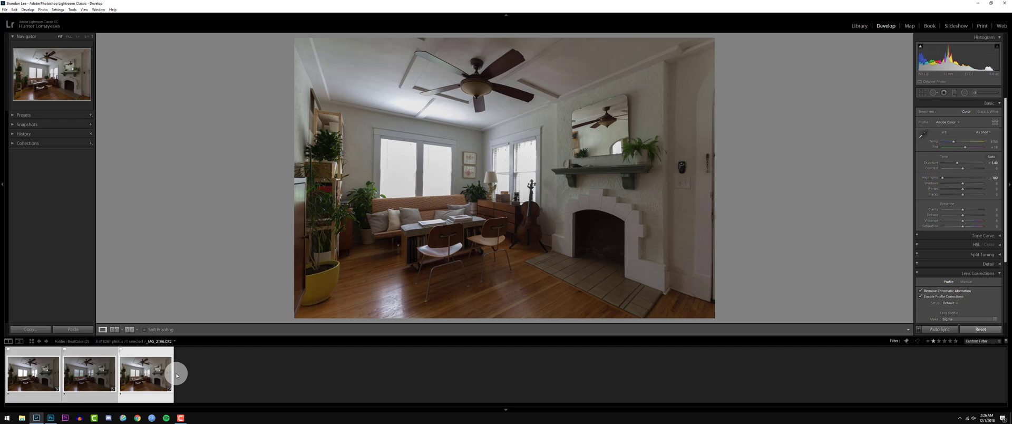
Step: Open the three selected brackets as layers of one Photoshop document
right_click(529, 144)
mouse_move(542, 194)
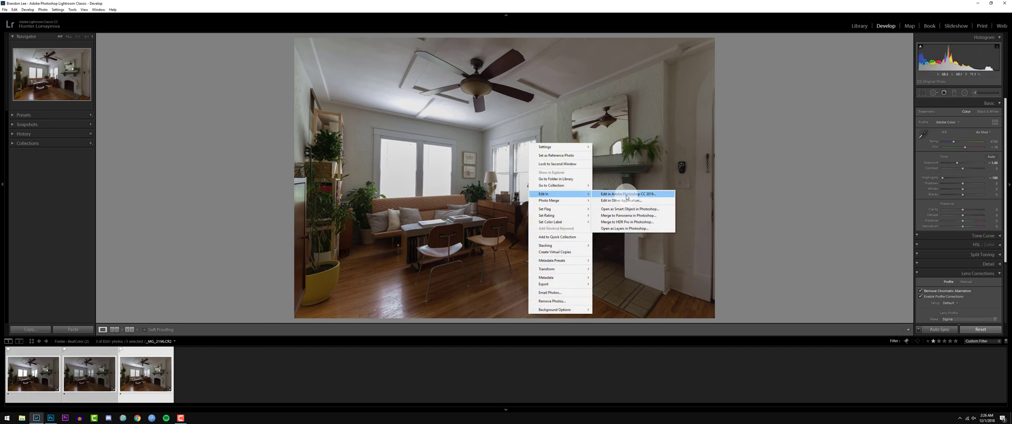
left_click(627, 228)
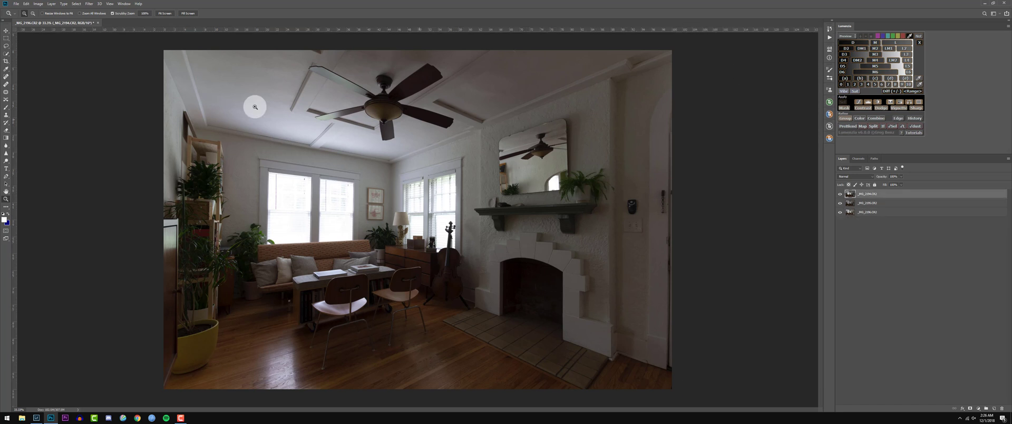
Step: Show the Actions panel and select the '0. Play THIS Before Proceeding' action
left_click(120, 3)
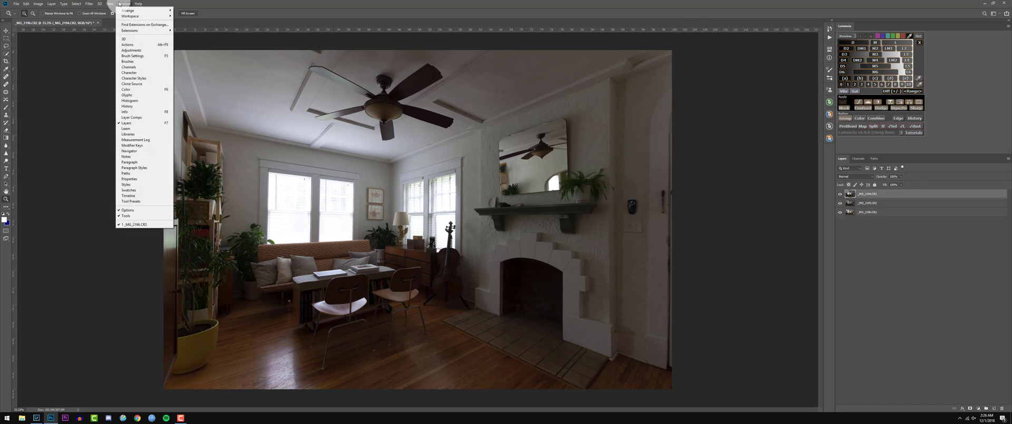
left_click(125, 45)
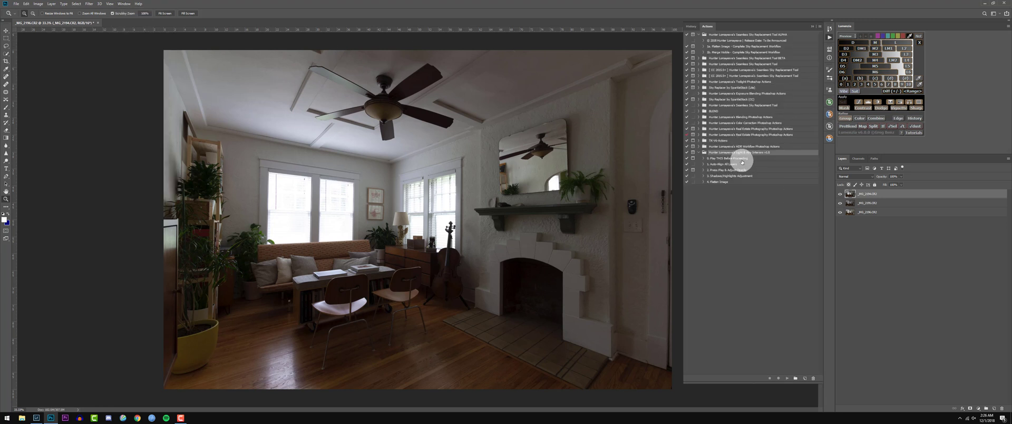
left_click(742, 159)
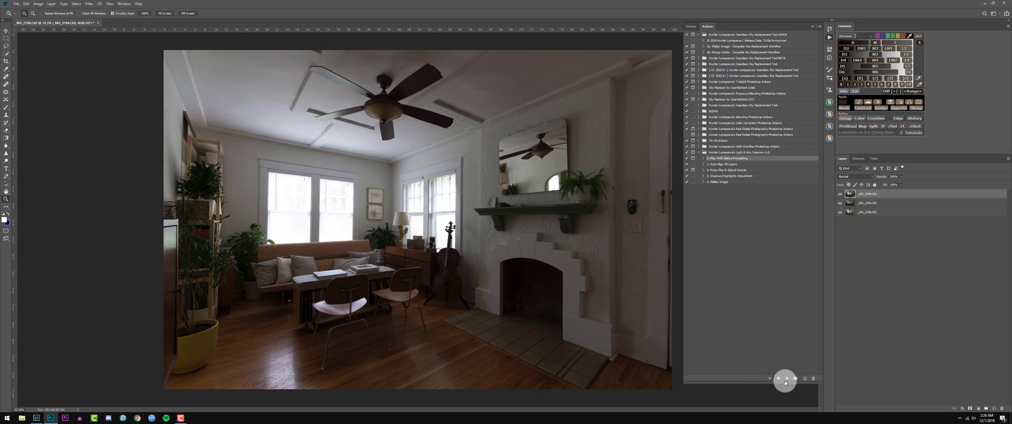
left_click(787, 377)
left_click_drag(552, 126, 459, 160)
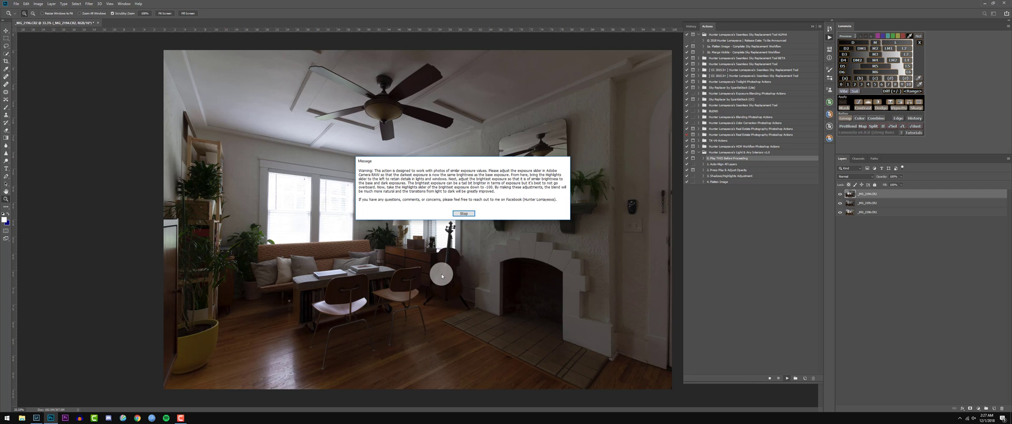
Step: Dismiss the advice message, play '1. Auto-Align All Layers', then play '2. Press Play & Adjust Opacity'
left_click(459, 214)
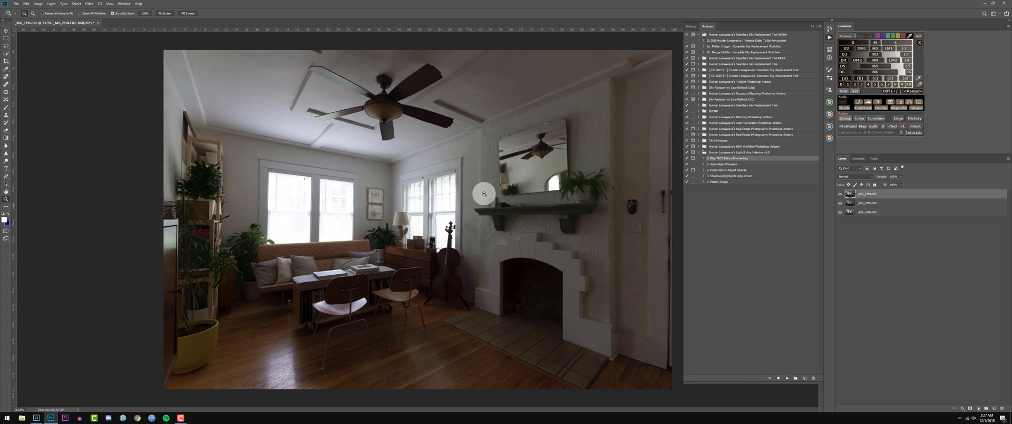
left_click(747, 164)
left_click(787, 378)
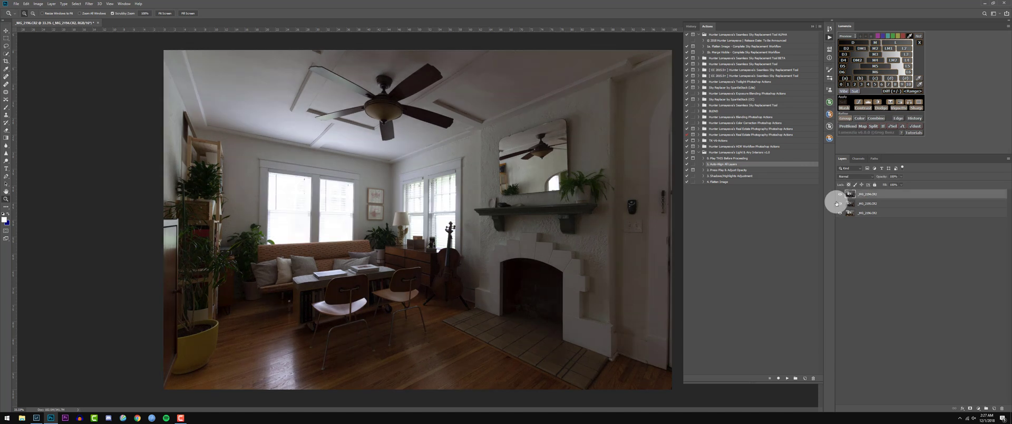
left_click(719, 170)
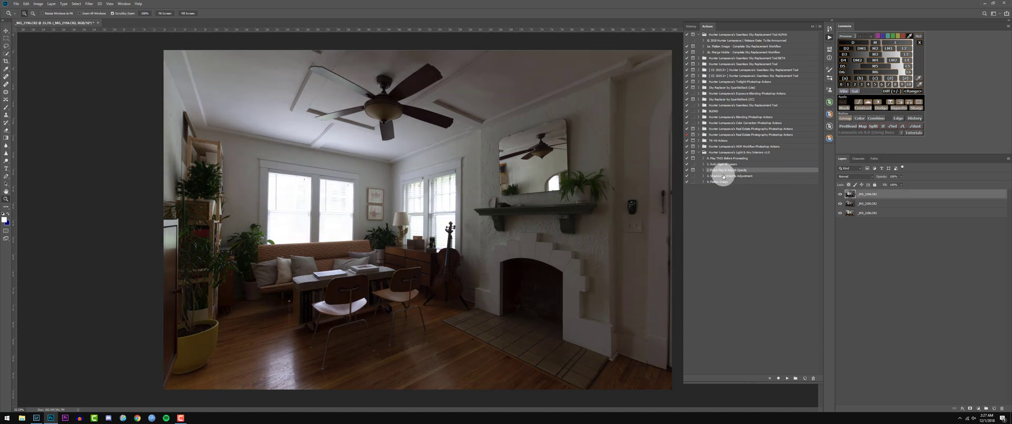
left_click(787, 378)
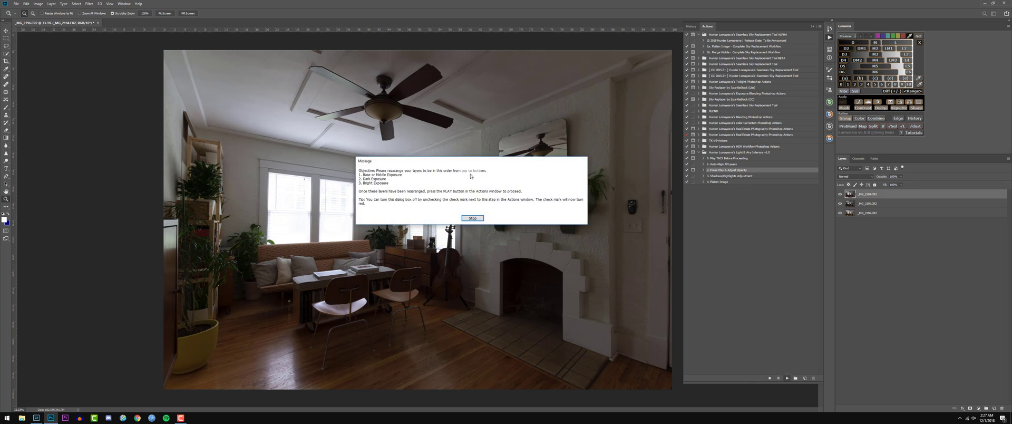
Step: Dismiss the layer-order instructions and compare the image with and without the top exposure layer
left_click(478, 217)
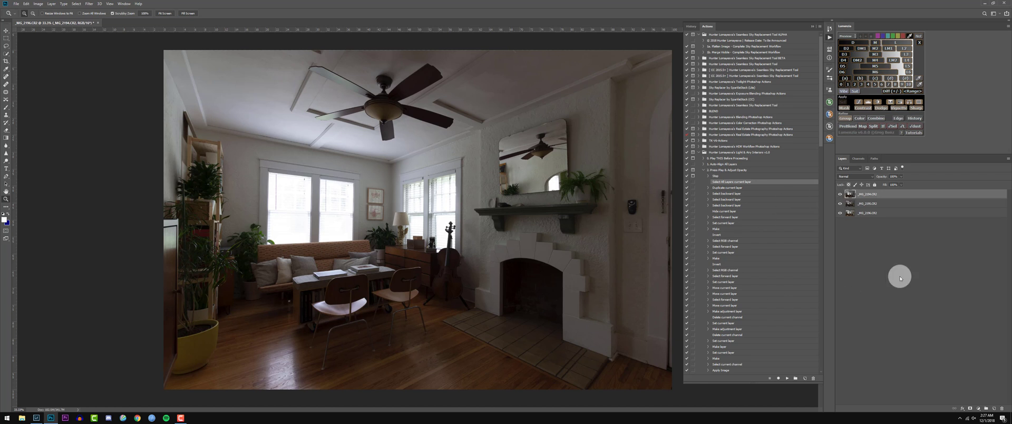
left_click(840, 194)
left_click(840, 194)
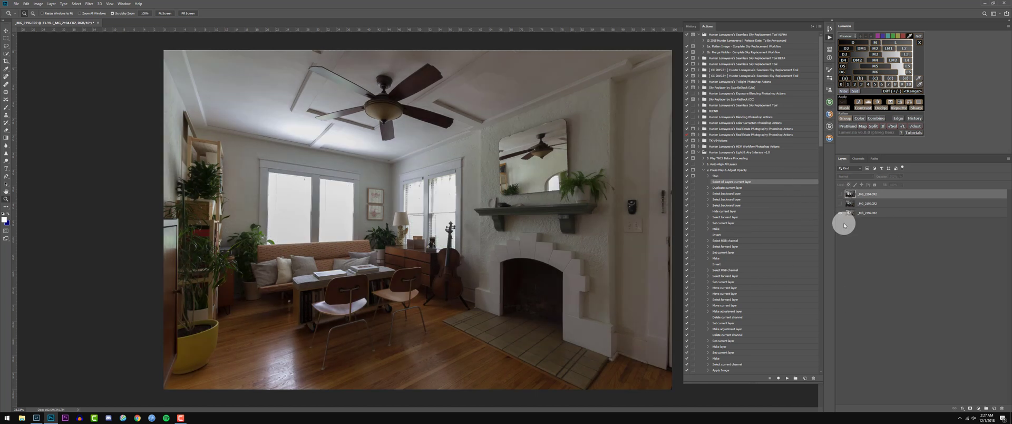
left_click(840, 194)
left_click(840, 194)
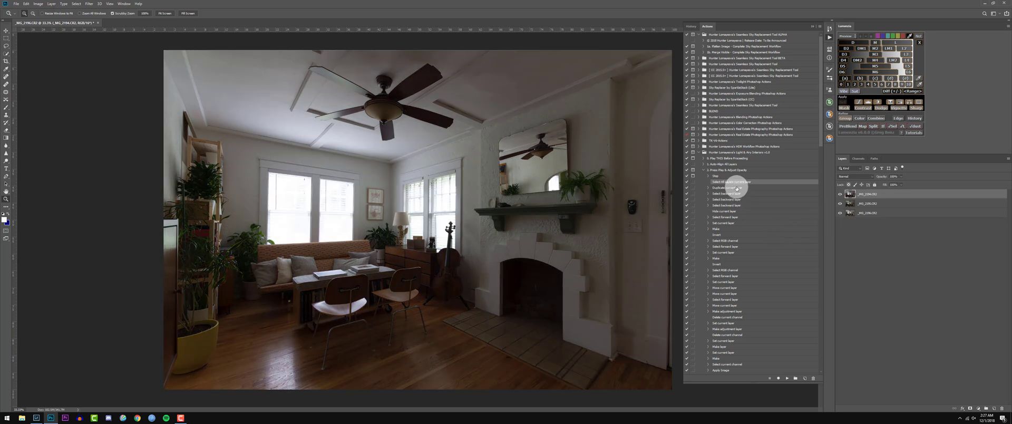
Step: Toggle the action's Stop step off and on, then select the Select All Layers step
left_click(735, 176)
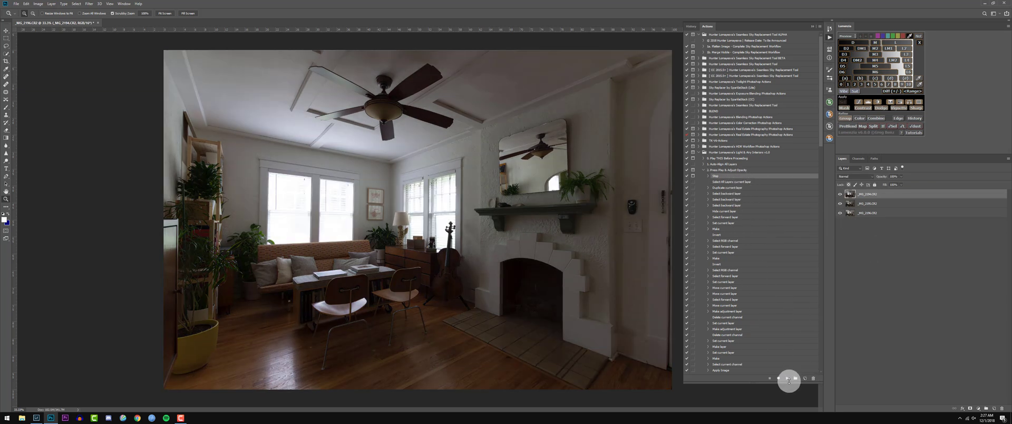
left_click(687, 176)
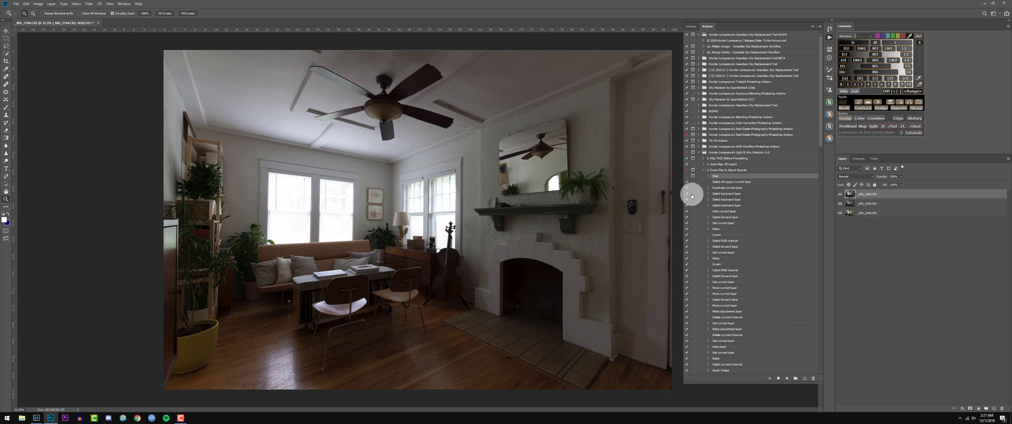
left_click(687, 176)
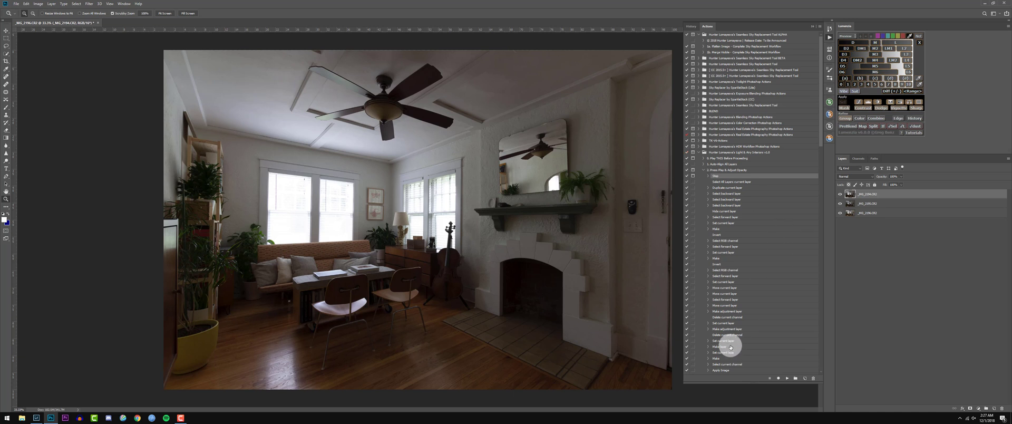
left_click(745, 181)
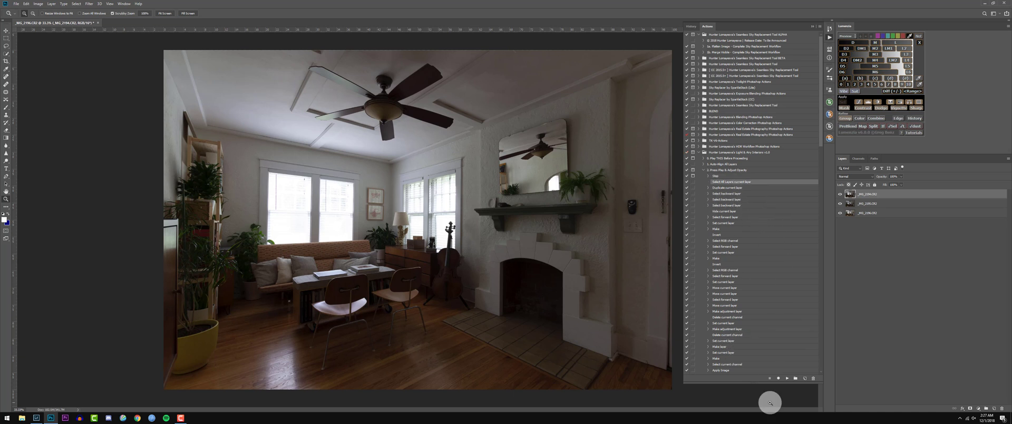
Step: Play the blending action to build the brightened room with its boost adjustment layers
left_click(787, 378)
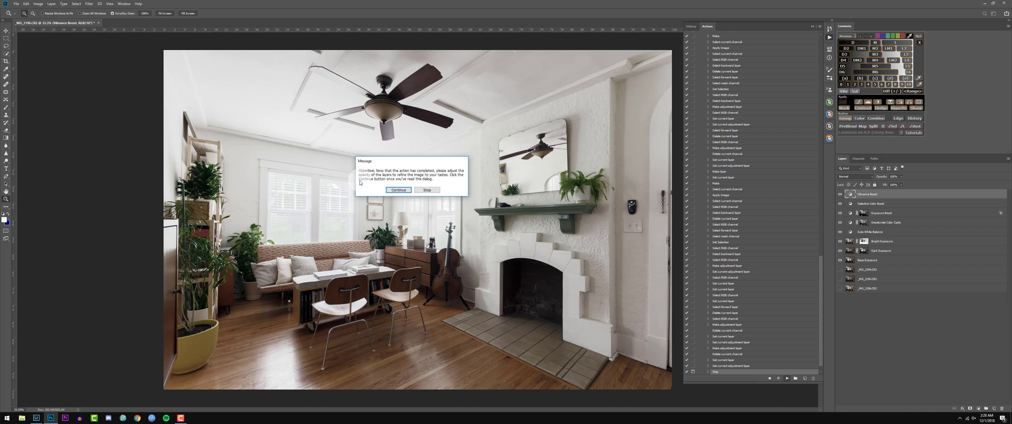
Step: Dismiss the message, hide the upper layers, and re-show the Dark and Bright Exposure layers
left_click(399, 190)
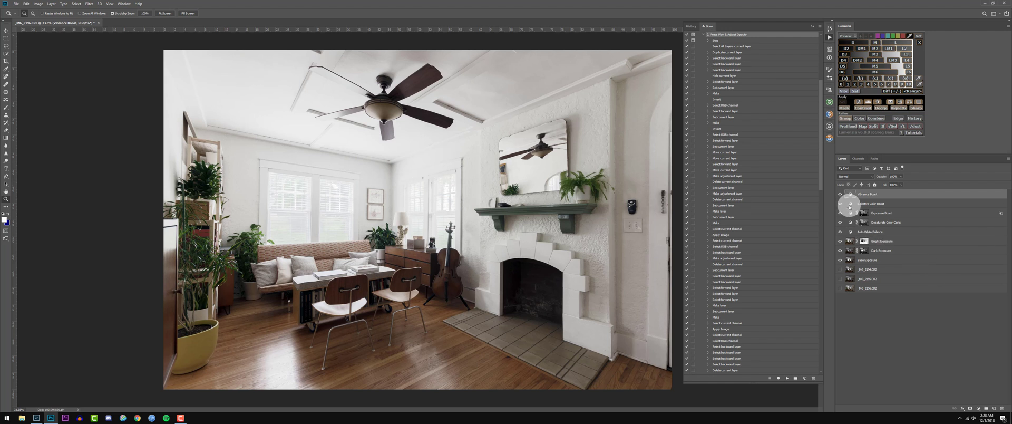
left_click_drag(840, 194, 841, 258)
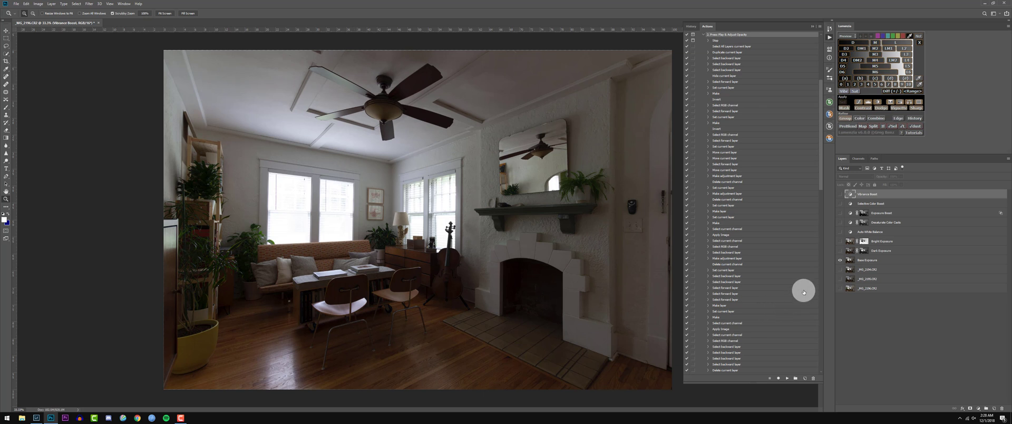
left_click(840, 251)
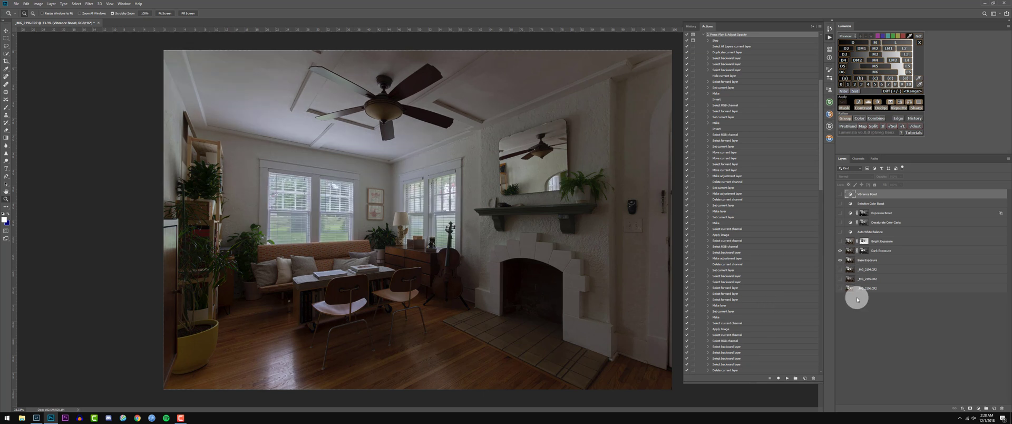
left_click(840, 241)
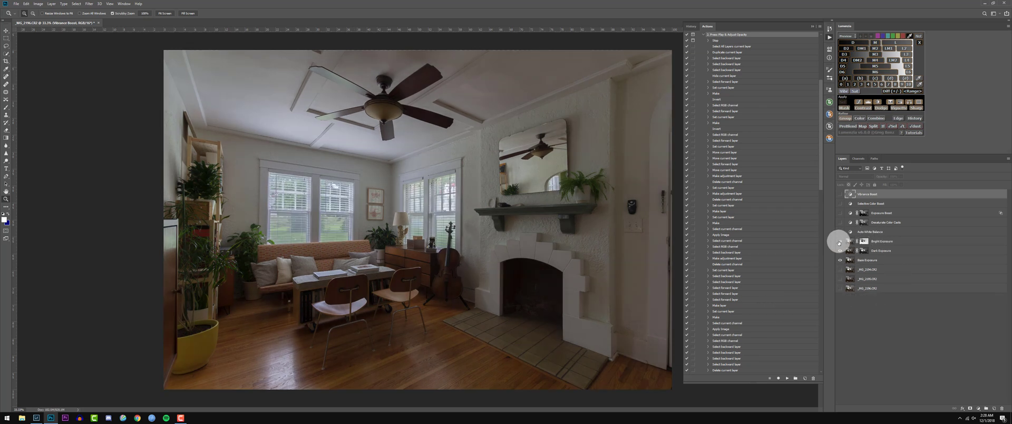
Step: Turn Auto White Balance, Exposure Boost, Selective Color Boost and Vibrance Boost back on; collapse the action
left_click(840, 232)
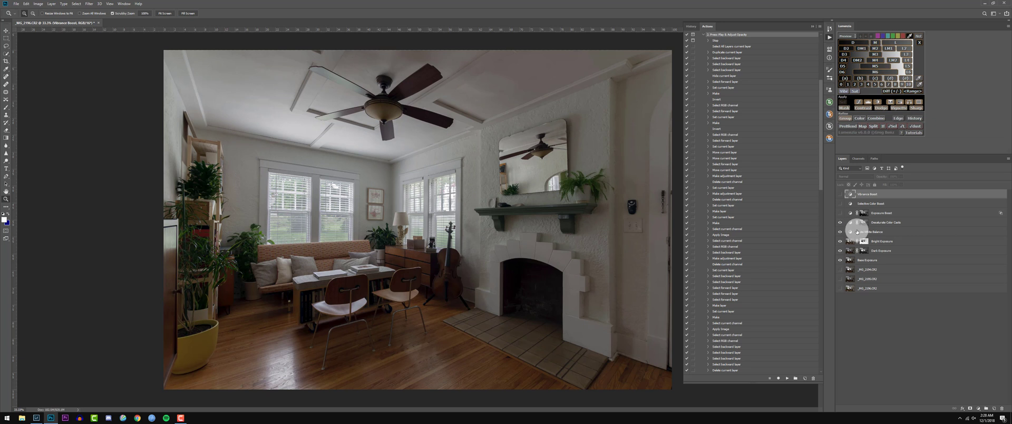
left_click(841, 213)
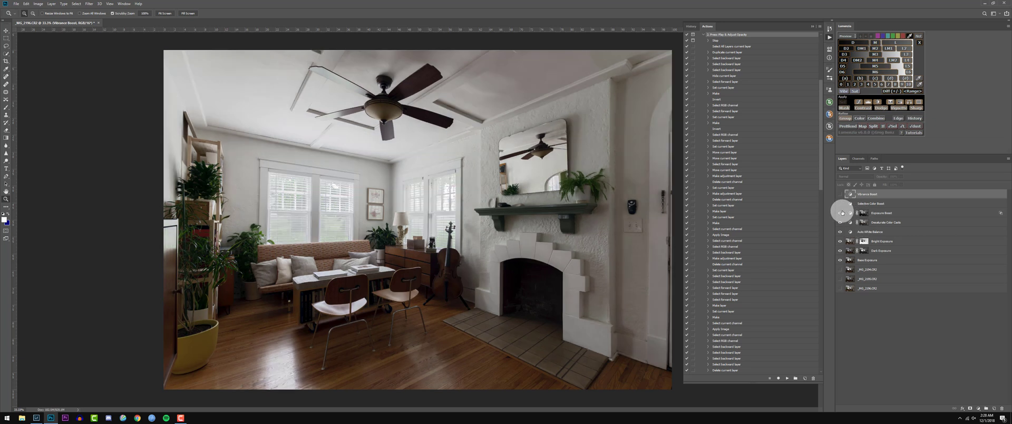
left_click(841, 203)
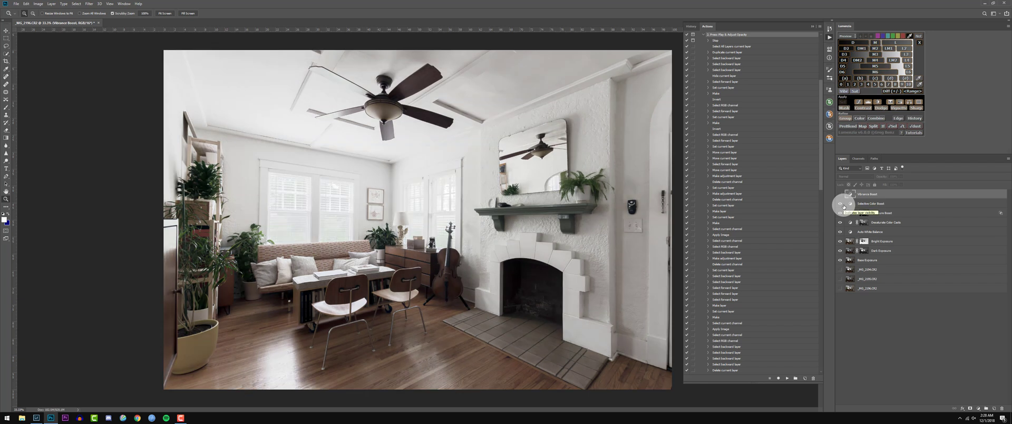
left_click(839, 194)
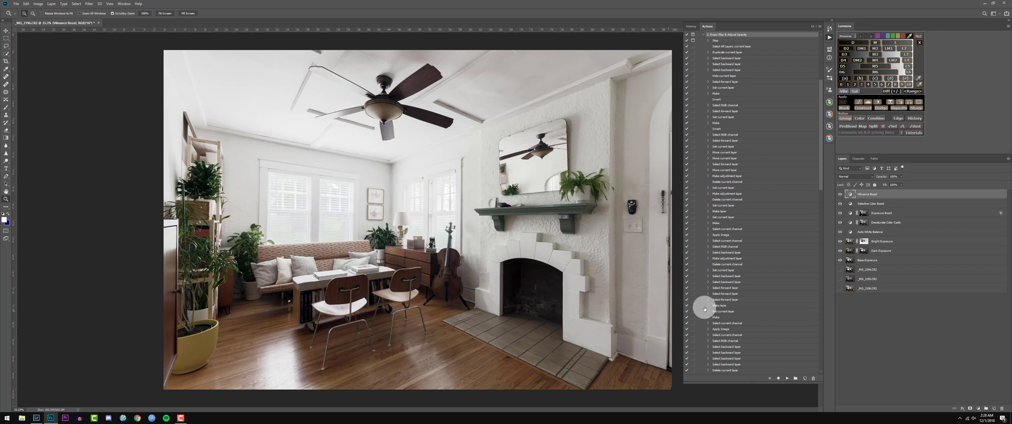
left_click(703, 34)
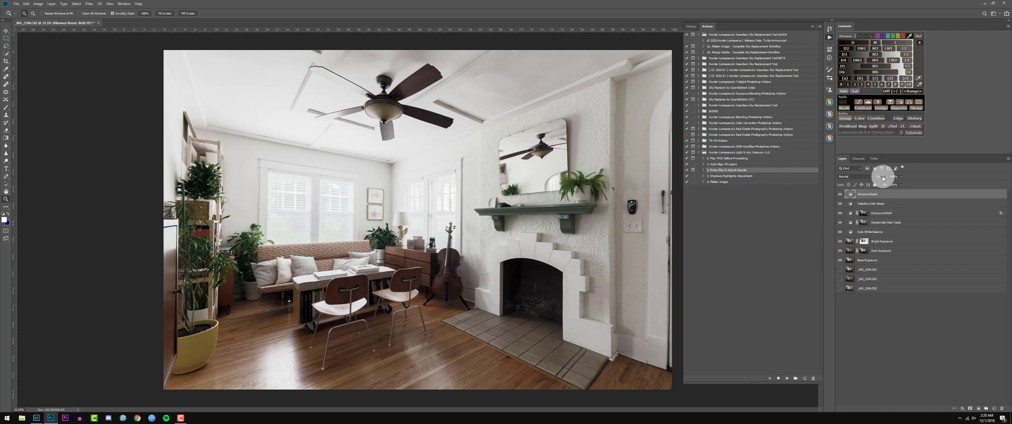
left_click_drag(883, 177, 692, 180)
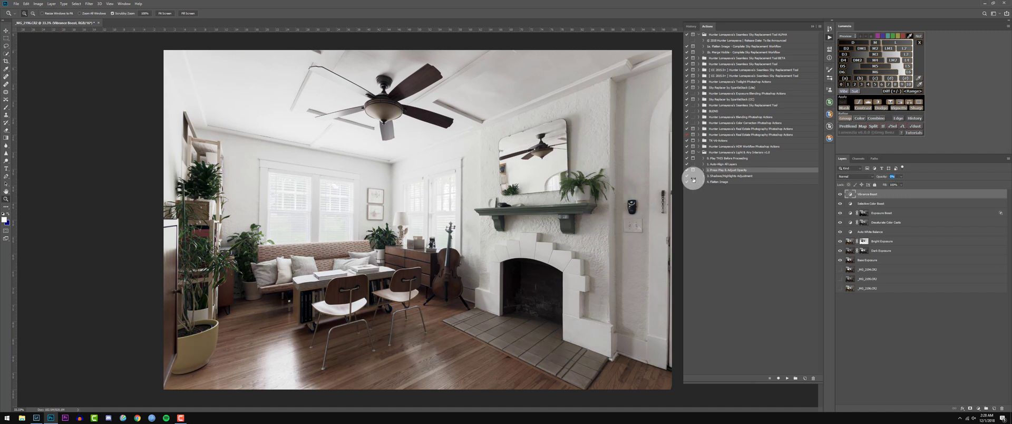
left_click_drag(693, 179, 917, 203)
left_click(917, 203)
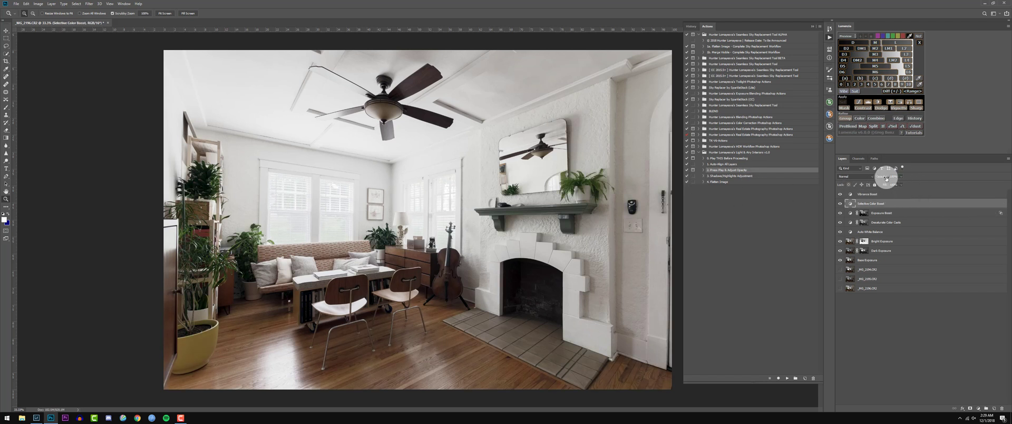
left_click_drag(886, 178, 873, 179)
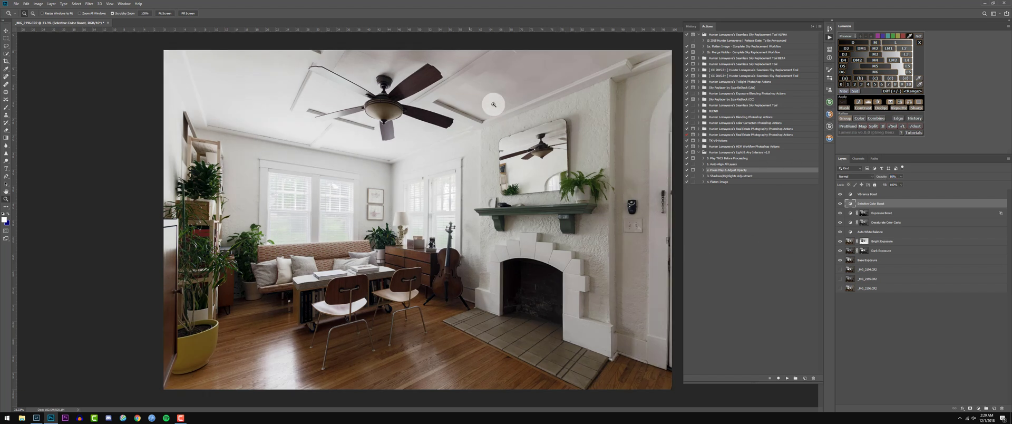
left_click_drag(881, 176, 993, 180)
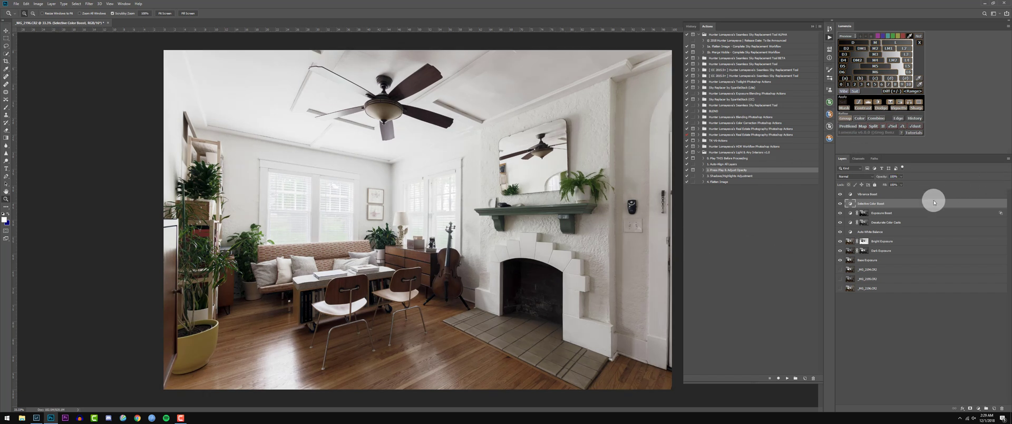
left_click(864, 194)
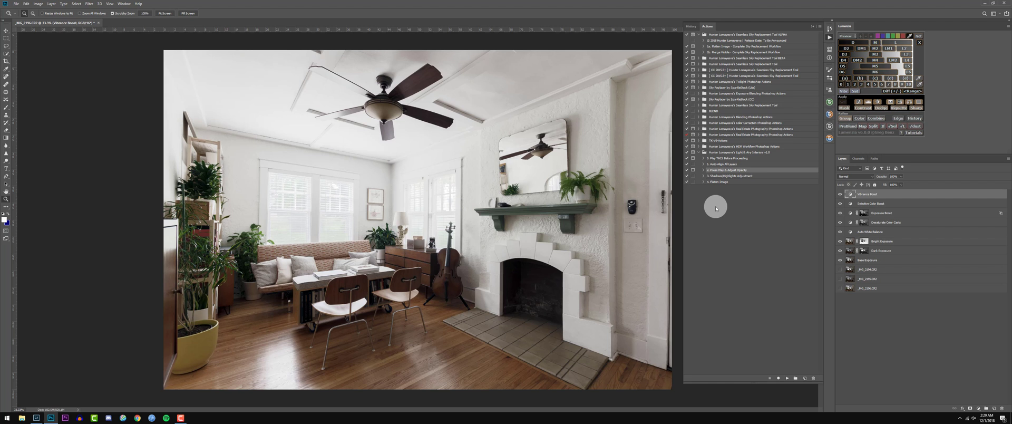
Step: Run the Shadows/Highlights Adjustment action and compare the zoomed-in room with and without it
left_click(716, 176)
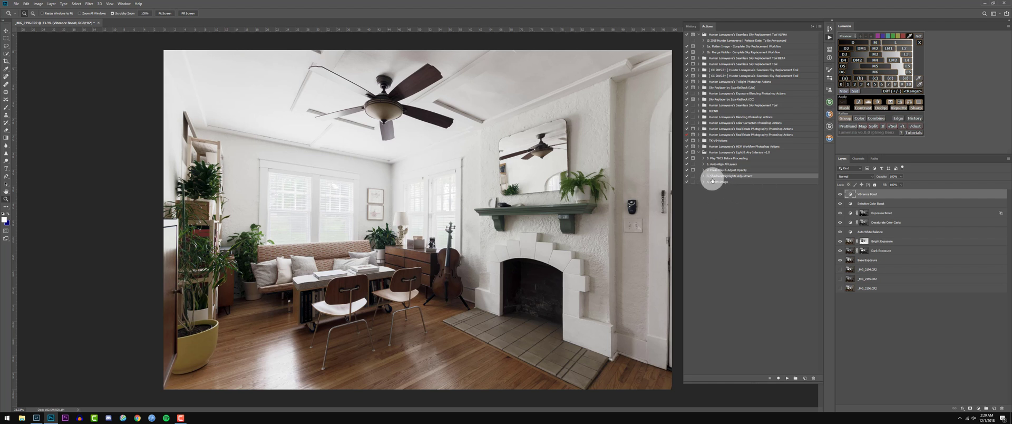
left_click(787, 378)
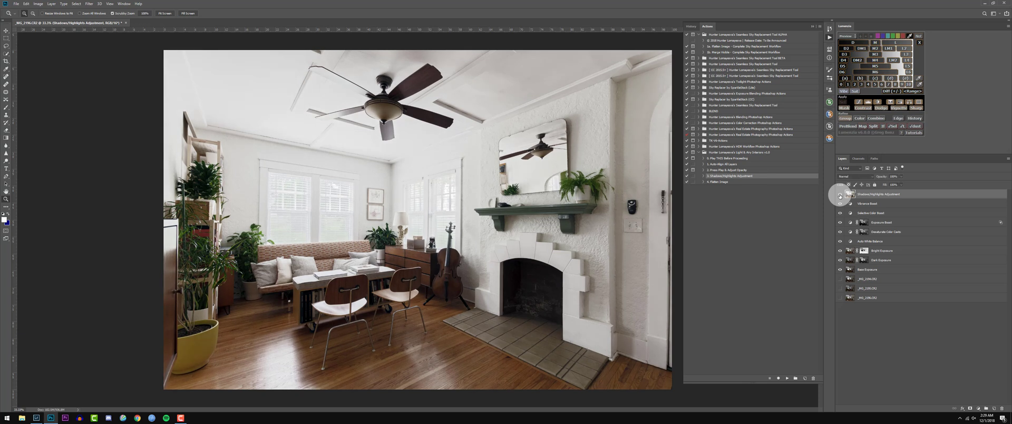
left_click(447, 170)
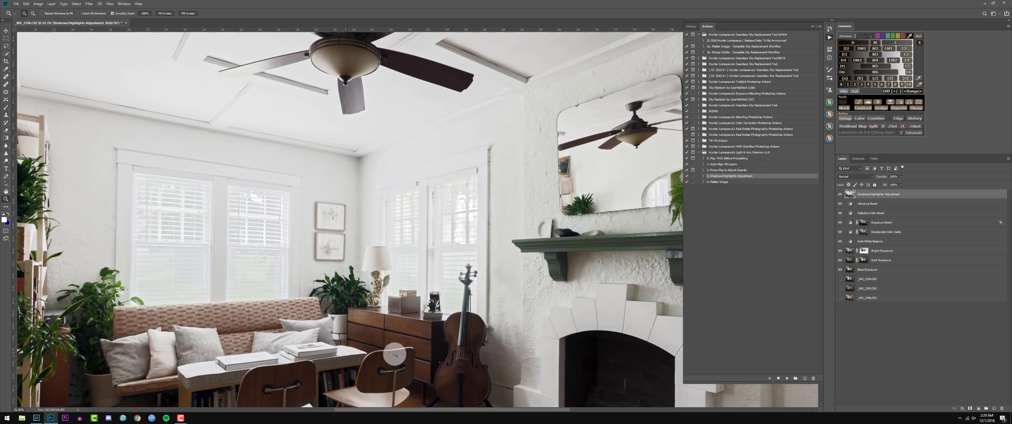
left_click(839, 194)
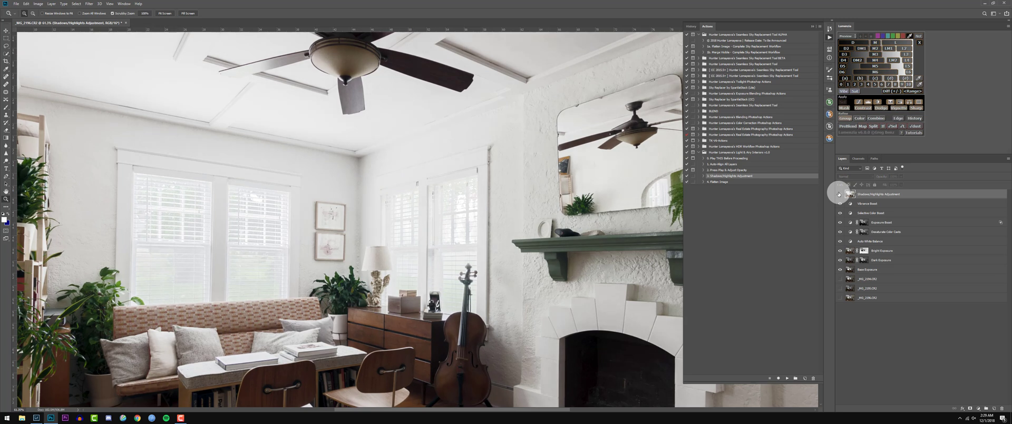
left_click(839, 194)
left_click(839, 194)
left_click(839, 194)
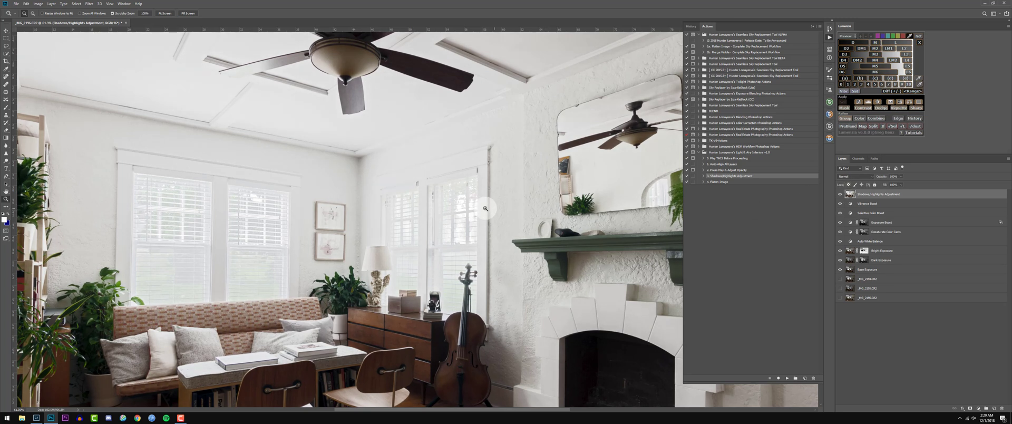
Step: Zoom out to the whole room and run Flatten Image
key("ctrl+0")
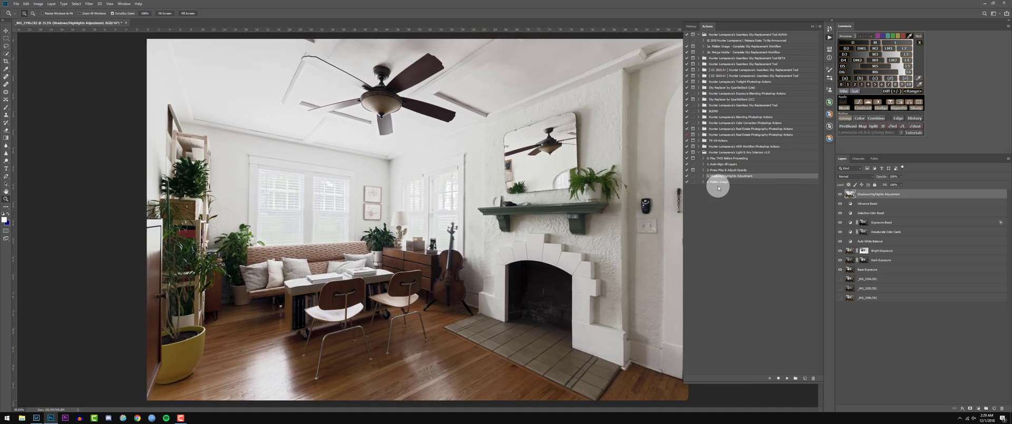
left_click(718, 183)
left_click(787, 378)
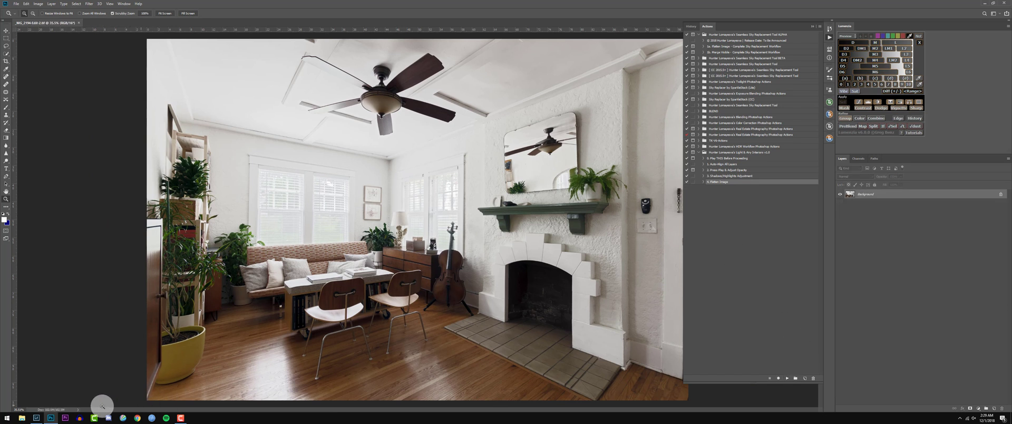
Step: In Lightroom, undo and redo the edit, then compare the dark original with the finished blend
left_click(36, 417)
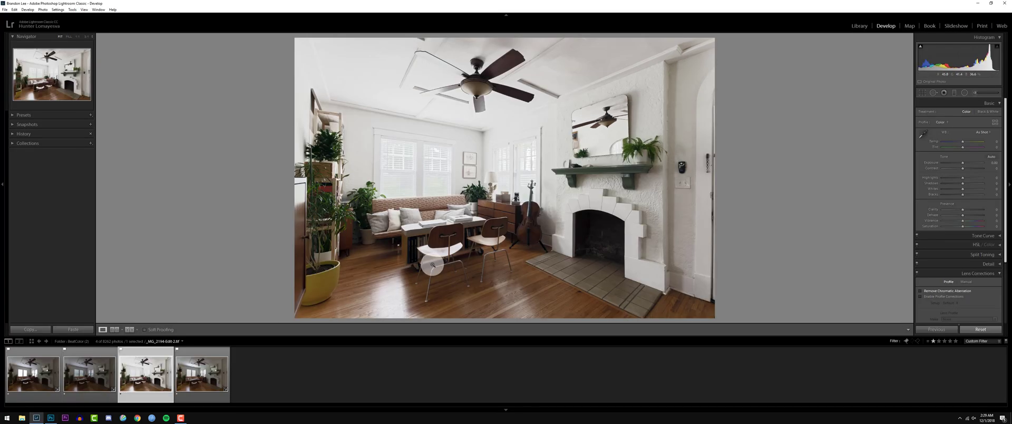
key("ctrl+z")
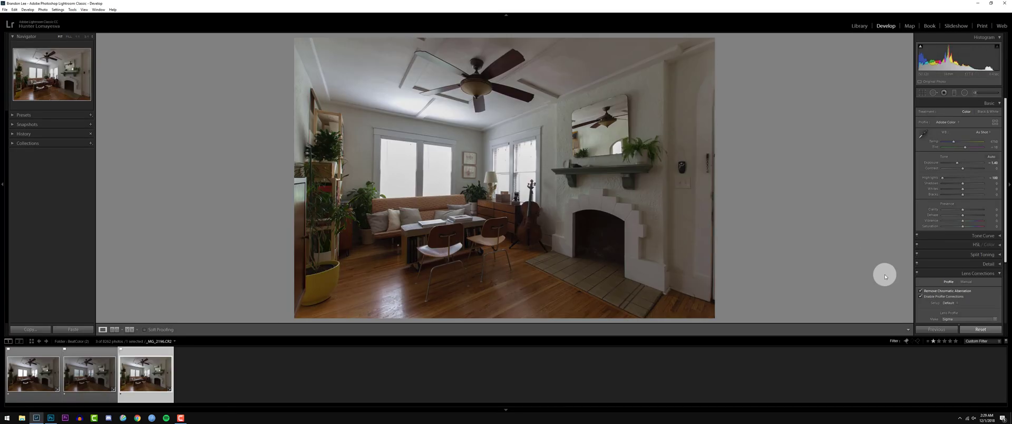
key("ctrl+y")
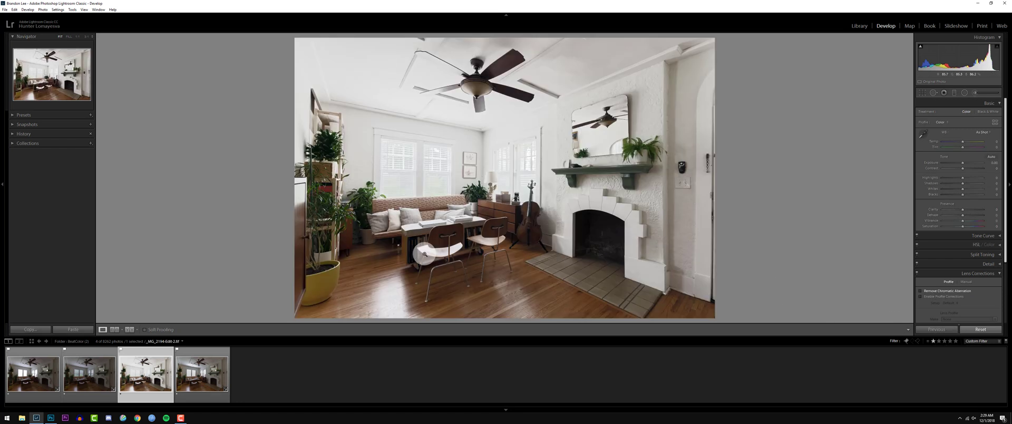
left_click(33, 372)
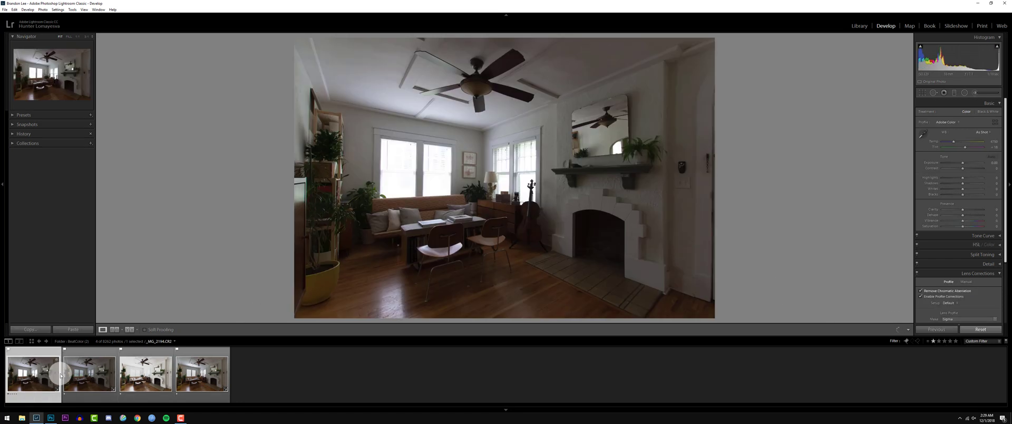
left_click(135, 384)
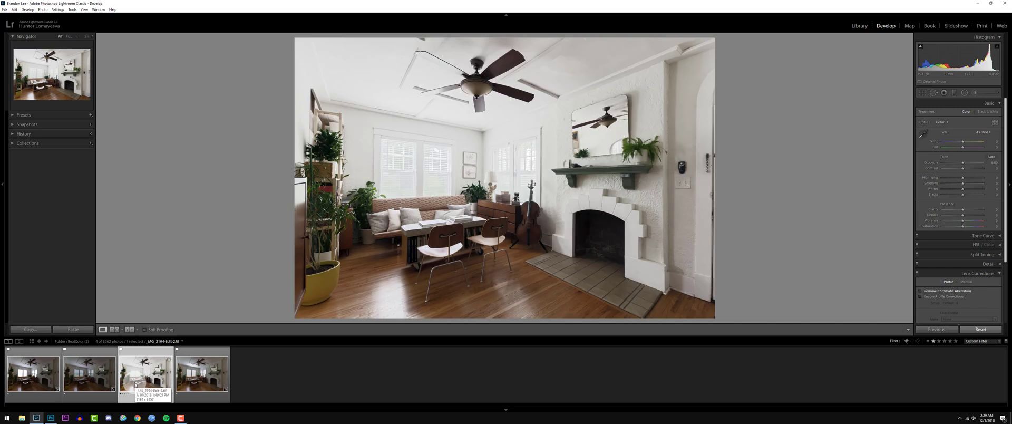